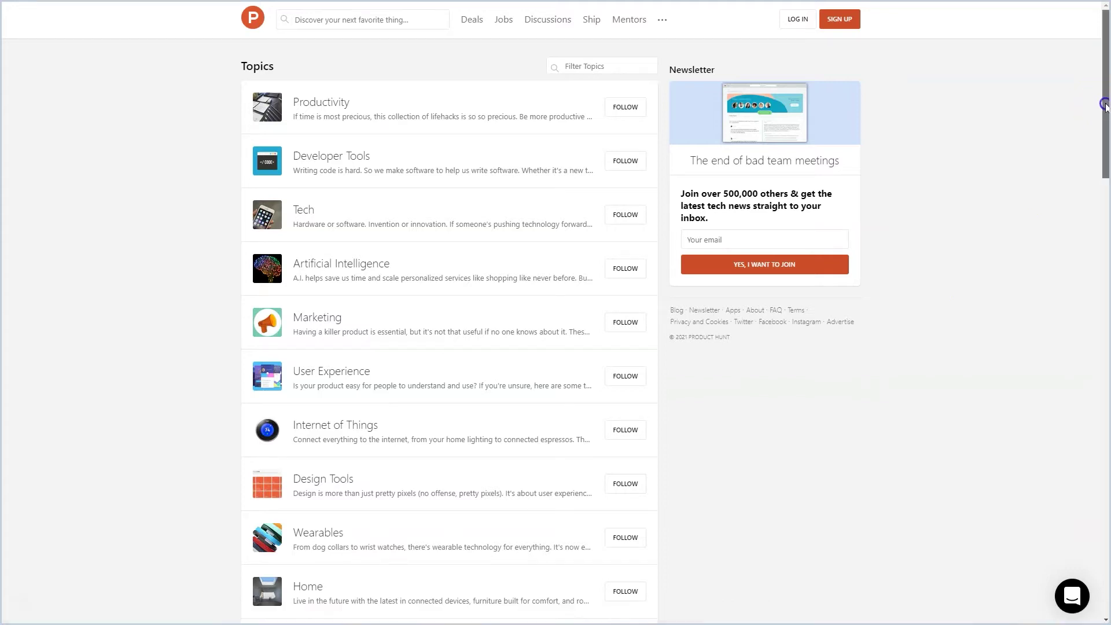
{"action": "left_click_drag", "start_coordinate": [1105, 101], "coordinate": [1098, 588]}
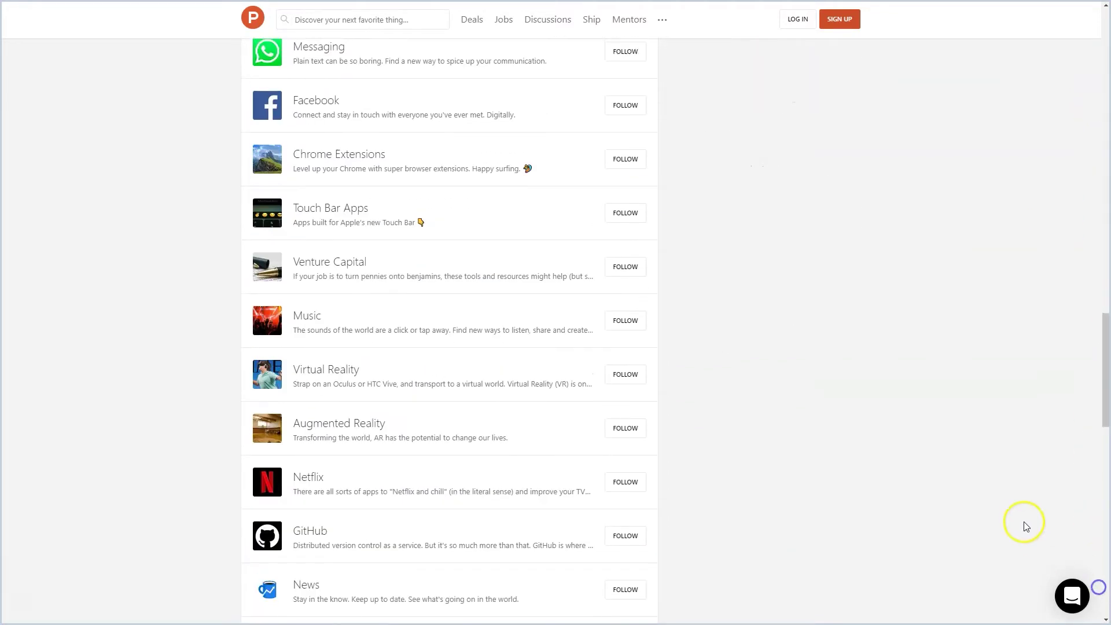
{"action": "scroll", "coordinate": [942, 480], "scroll_direction": "down", "scroll_amount": 5}
{"action": "scroll", "coordinate": [943, 481], "scroll_direction": "down", "scroll_amount": 3}
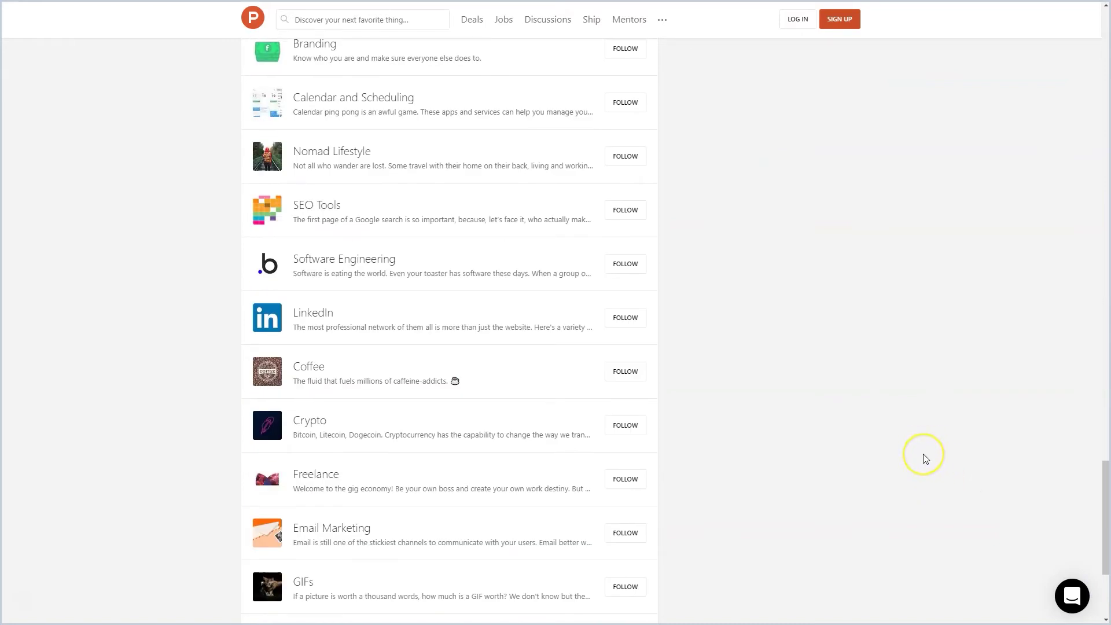
Capture every Product Hunt topic title into the scraper table's first column via DevTools
{"action": "key", "text": "ctrl+shift+i"}
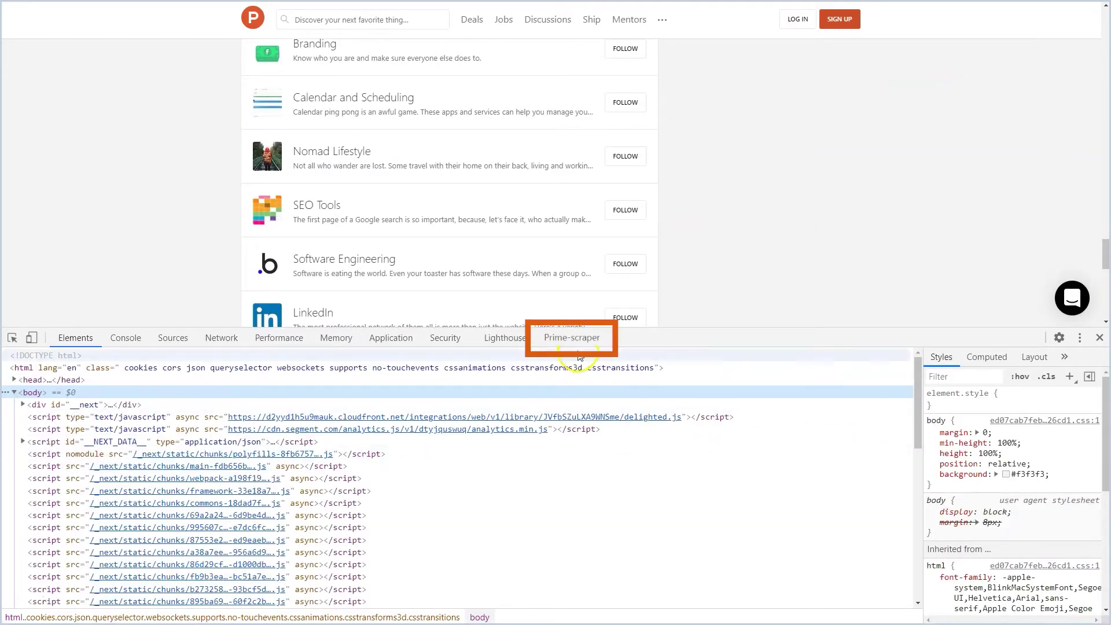
{"action": "left_click", "coordinate": [573, 348]}
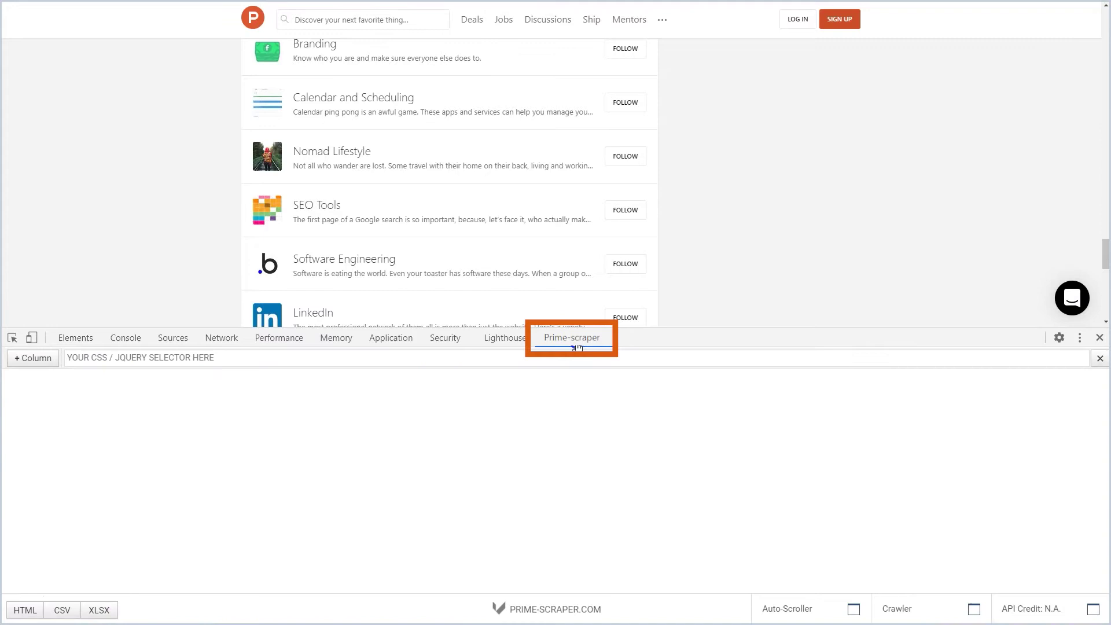
{"action": "left_click", "coordinate": [351, 151]}
{"action": "left_click", "coordinate": [330, 210]}
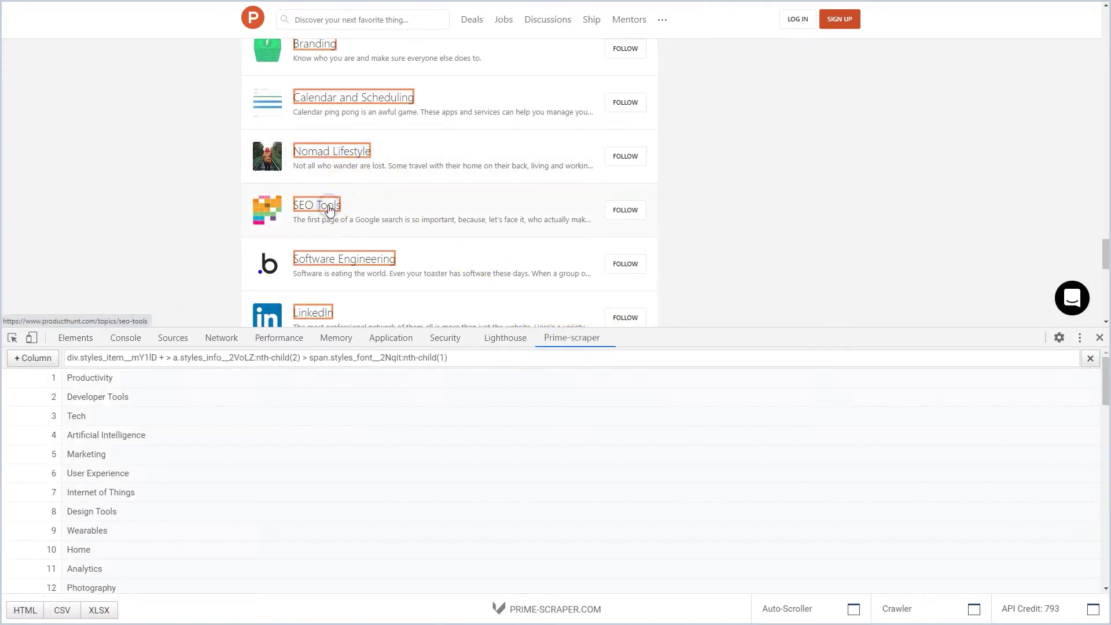
Add a second column and capture every topic description into it, sampling Nomad Lifestyle
{"action": "left_click", "coordinate": [43, 364]}
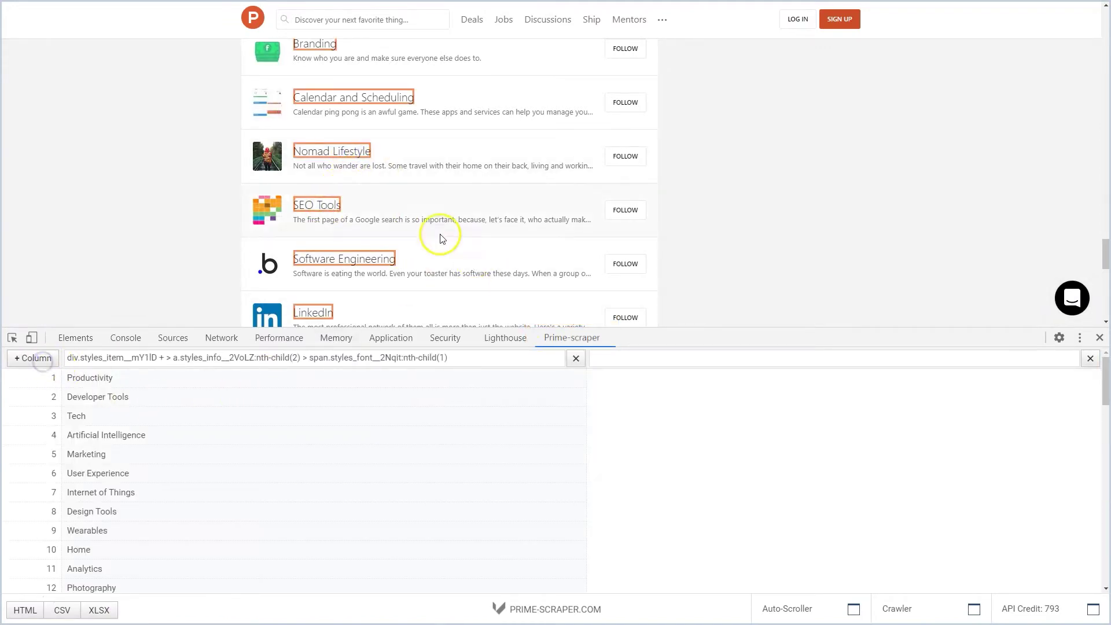
{"action": "left_click", "coordinate": [461, 167]}
{"action": "left_click", "coordinate": [469, 223]}
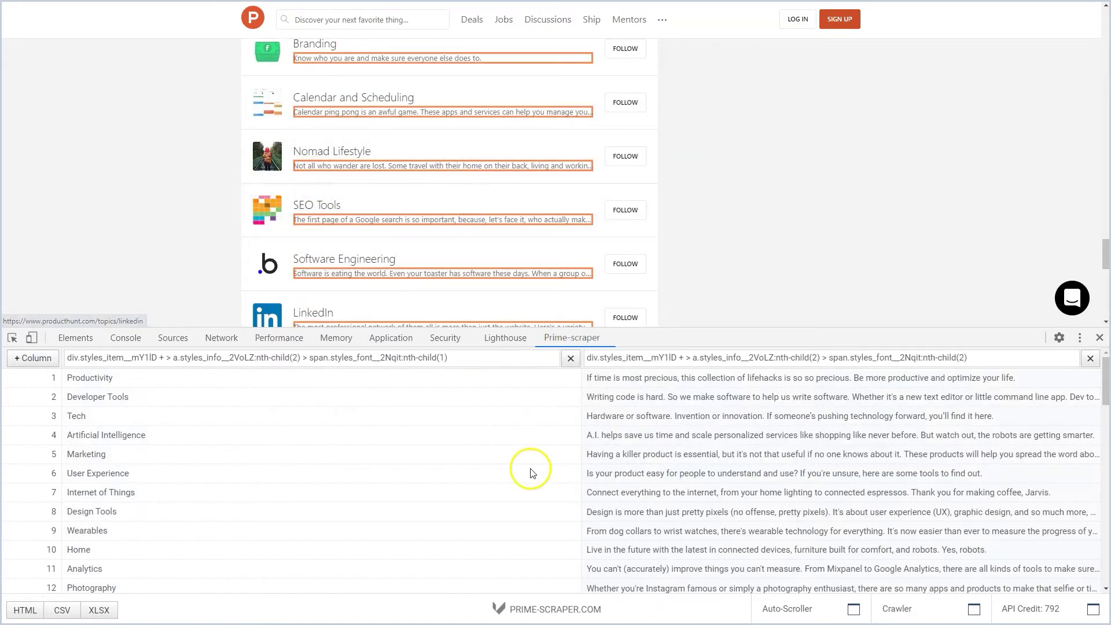
{"action": "left_click_drag", "start_coordinate": [1098, 393], "coordinate": [1093, 580]}
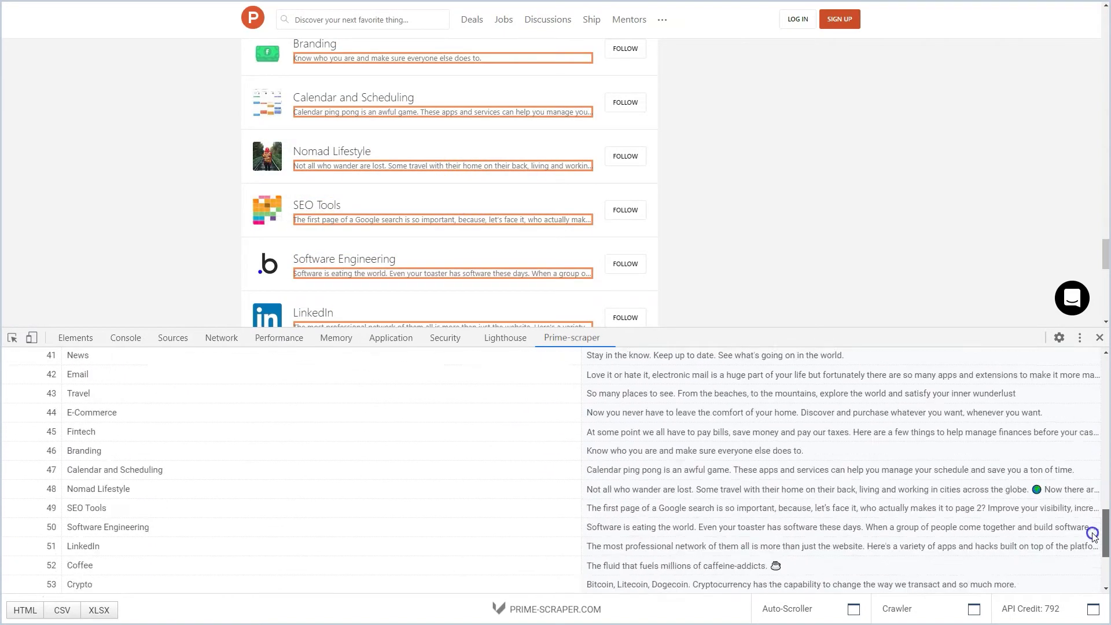
{"action": "scroll", "coordinate": [987, 214], "scroll_direction": "down", "scroll_amount": 2}
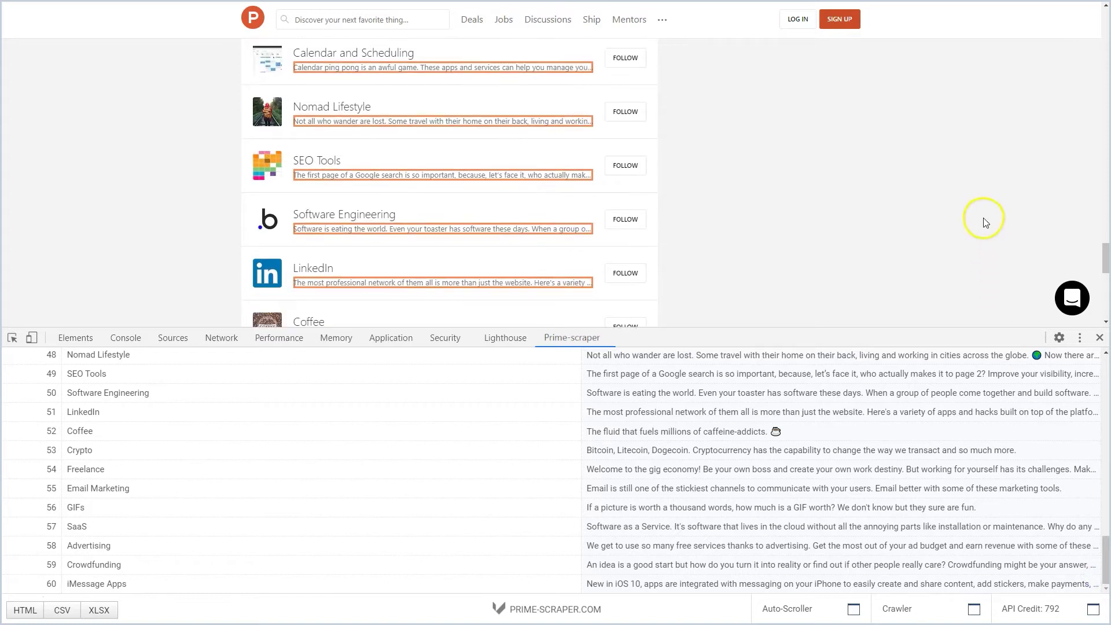
{"action": "scroll", "coordinate": [982, 218], "scroll_direction": "down", "scroll_amount": 4}
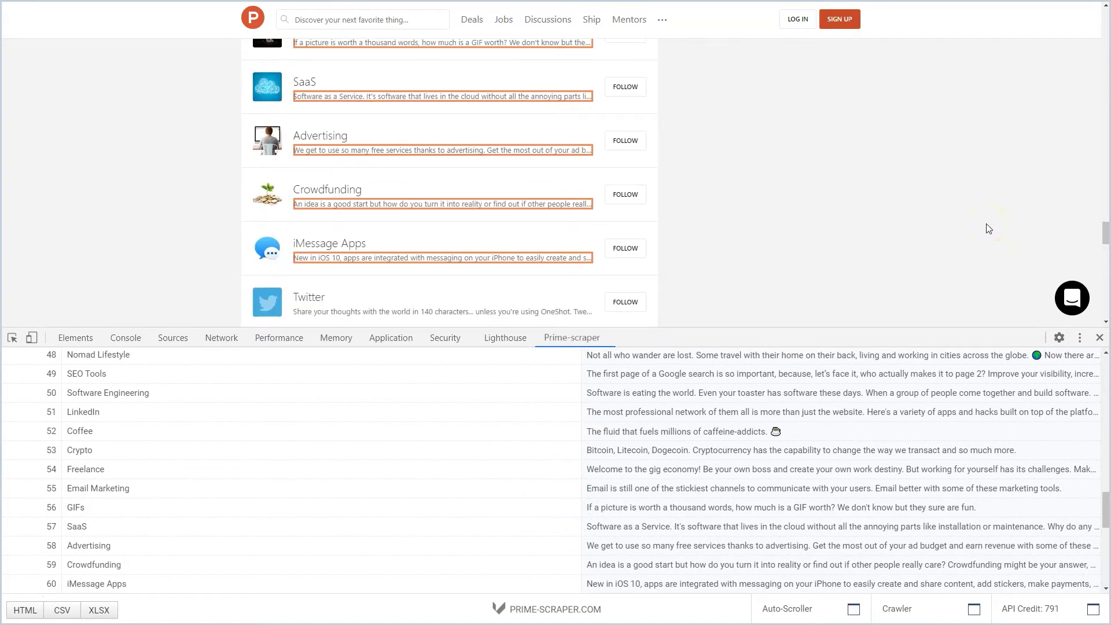
{"action": "scroll", "coordinate": [987, 229], "scroll_direction": "down", "scroll_amount": 1}
{"action": "left_click_drag", "start_coordinate": [1103, 510], "coordinate": [1106, 569]}
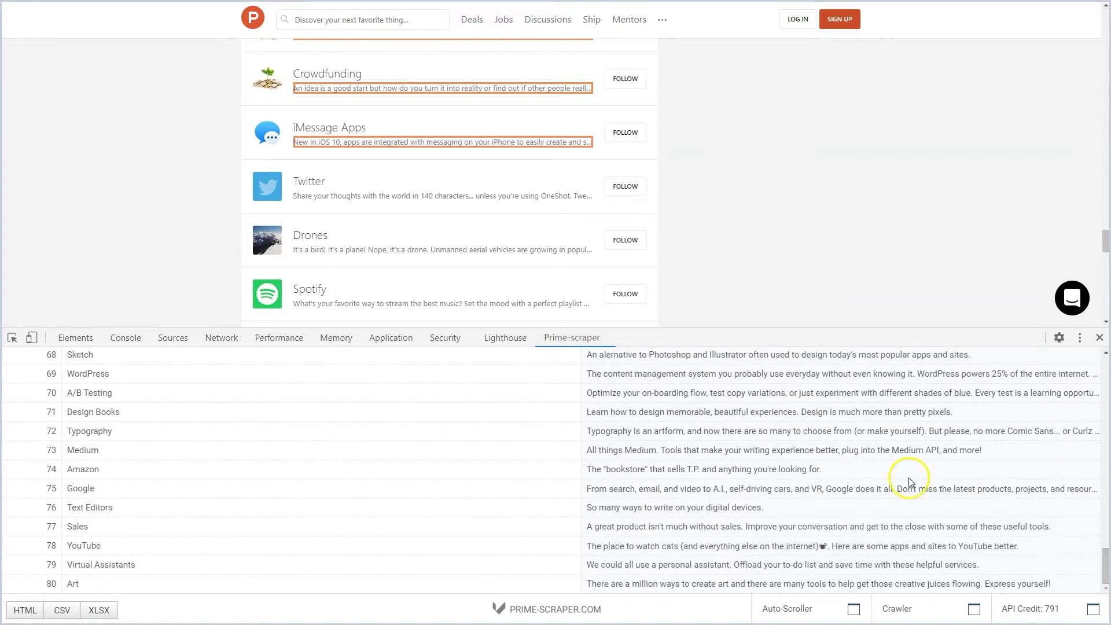
Start the Auto-Scroller so the topics page loads rows past 200
{"action": "left_click", "coordinate": [807, 613]}
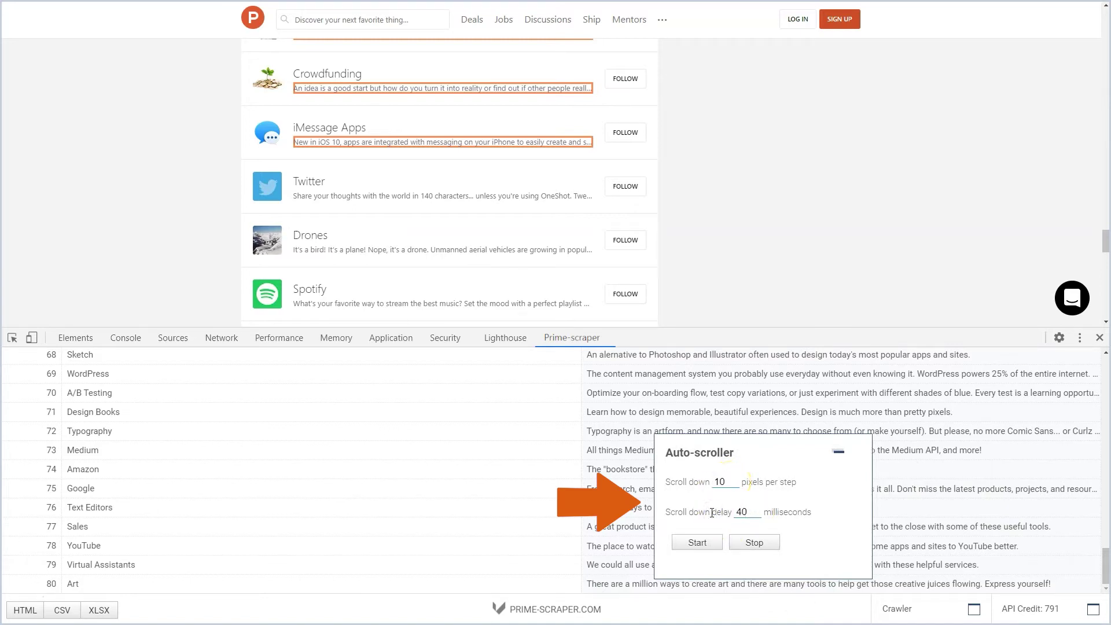
{"action": "left_click", "coordinate": [699, 547]}
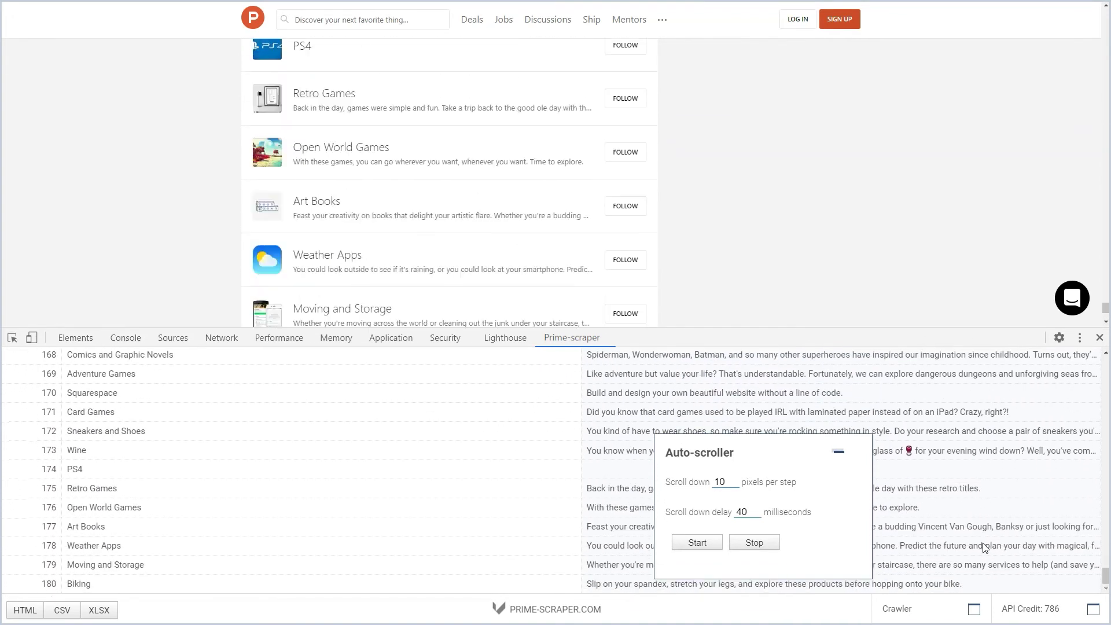
Stop auto-scrolling, export the table as an XLSX spreadsheet and open it in Excel
{"action": "left_click", "coordinate": [755, 544]}
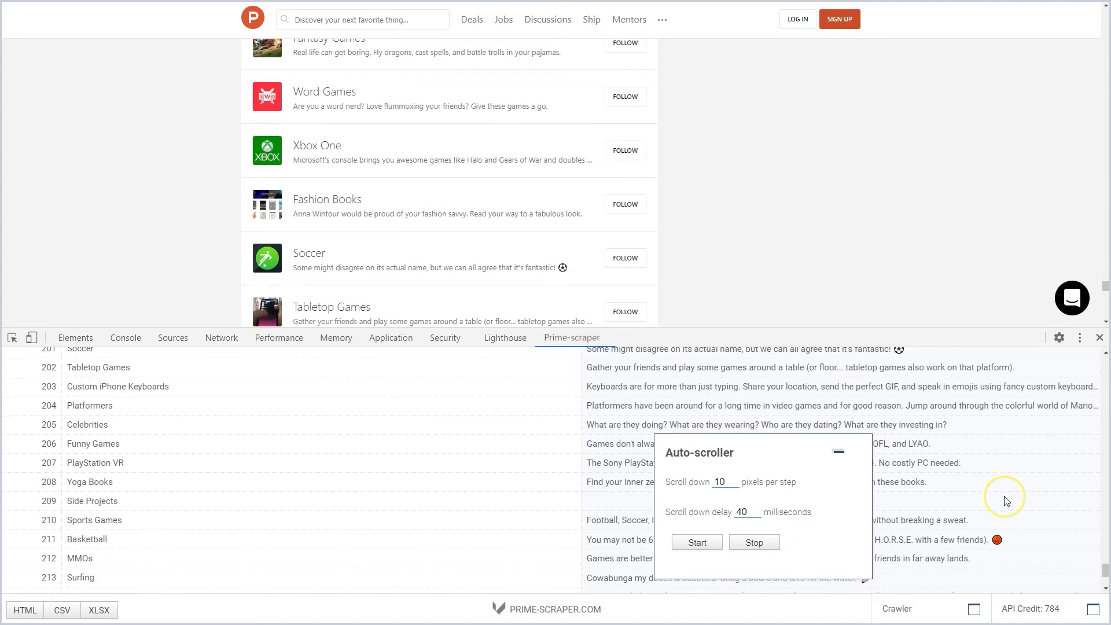
{"action": "left_click", "coordinate": [841, 453]}
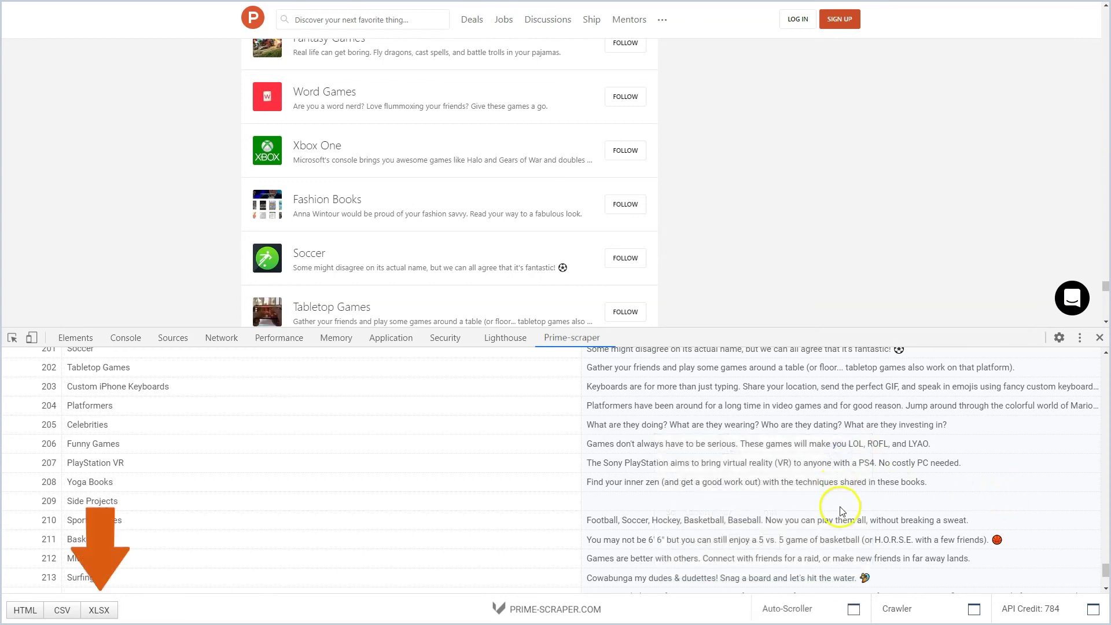
{"action": "left_click", "coordinate": [99, 609]}
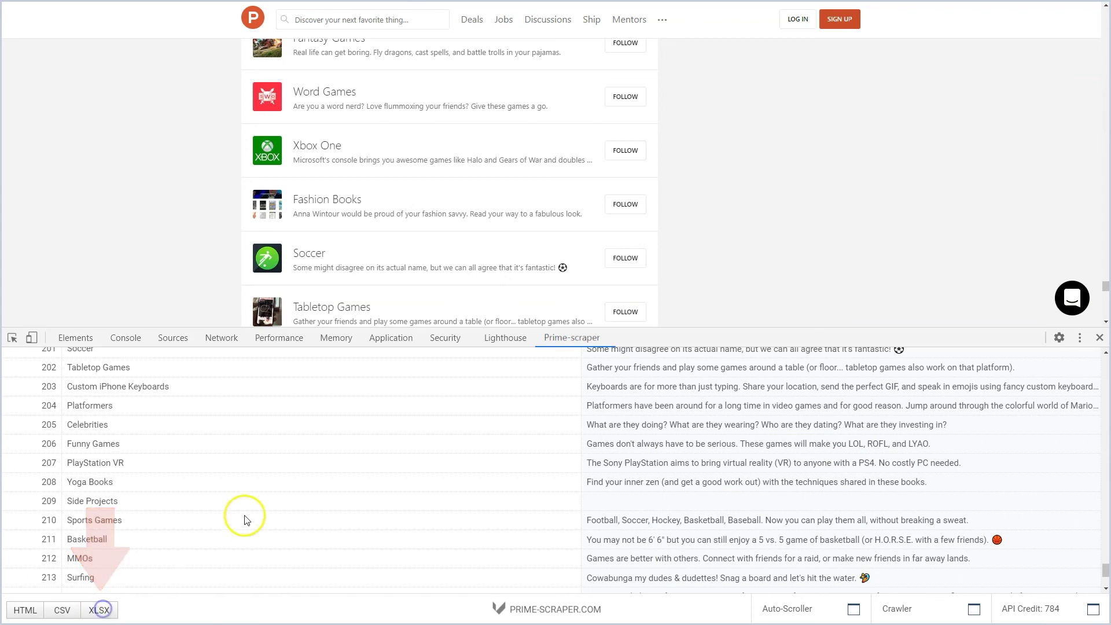
{"action": "left_click", "coordinate": [106, 613]}
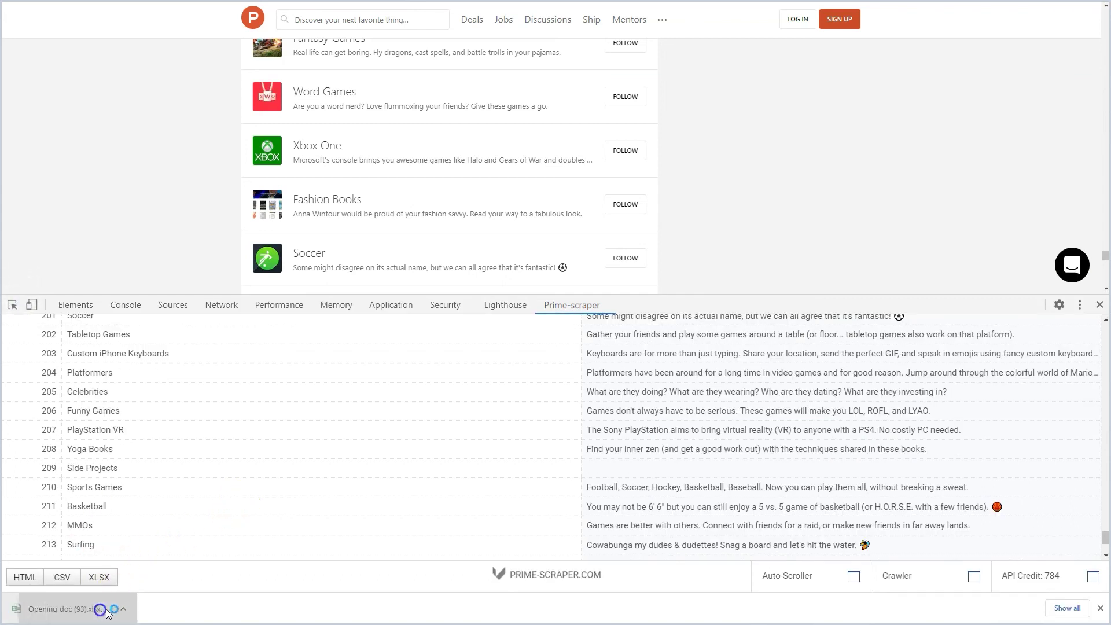